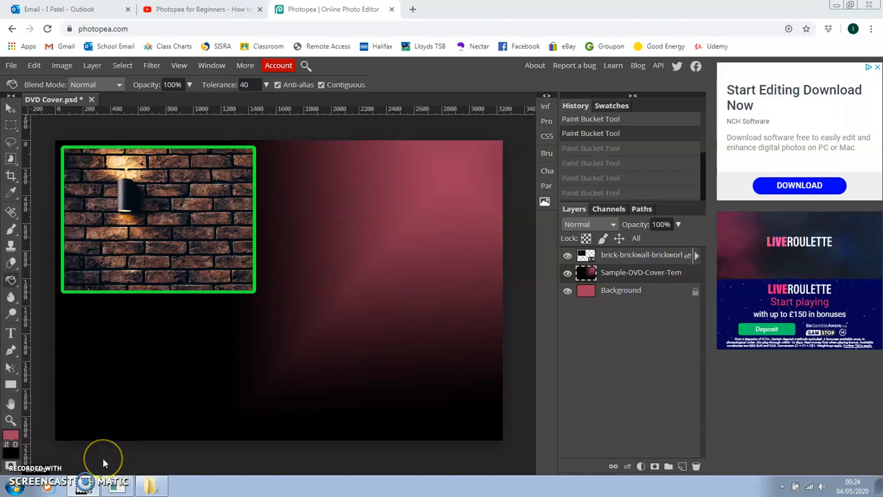
Place the silhouette-photo-of-man image from the Images folder, scaled to about 55%, in the cover's upper-right area
left_click(102, 485)
left_click(152, 485)
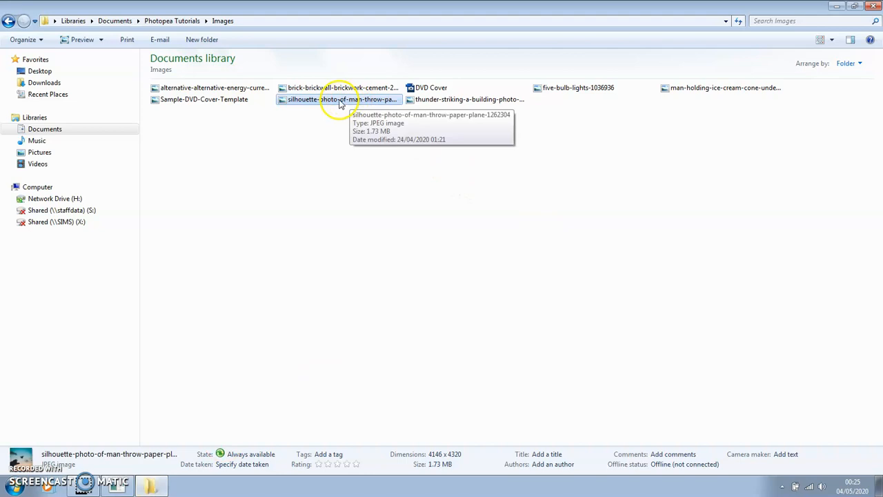
left_click_drag(339, 103, 373, 277)
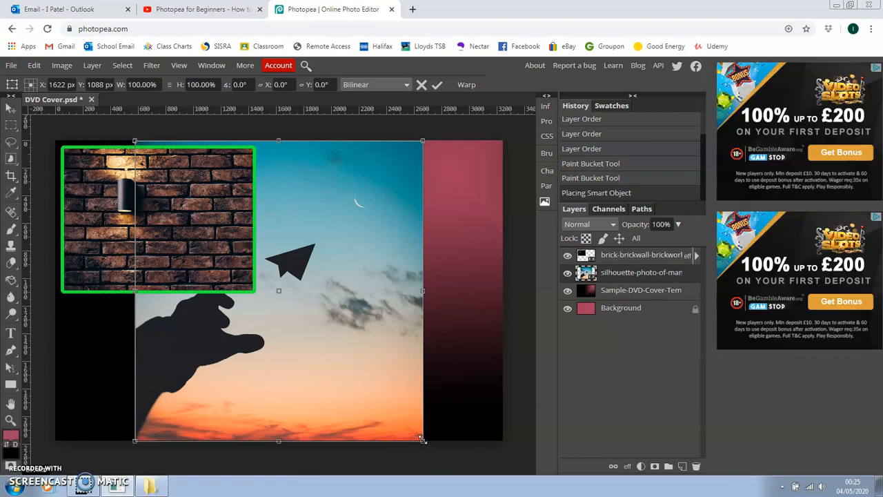
left_click_drag(422, 439, 287, 298)
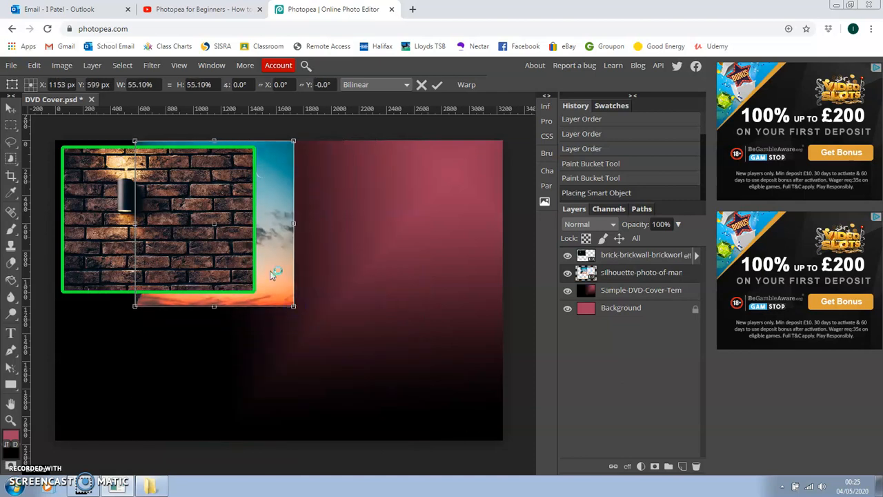
left_click_drag(282, 252, 445, 240)
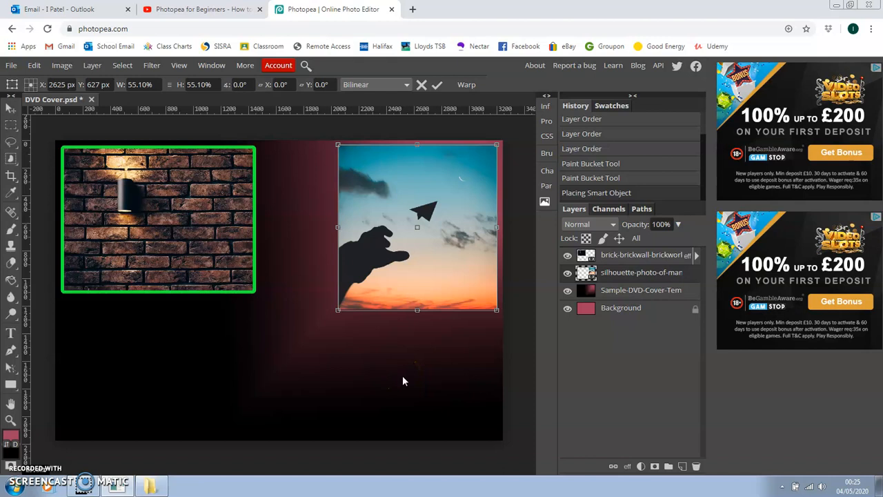
Apply a Gaussian Blur filter with a 4.6 px radius to the silhouette photo
left_click(151, 66)
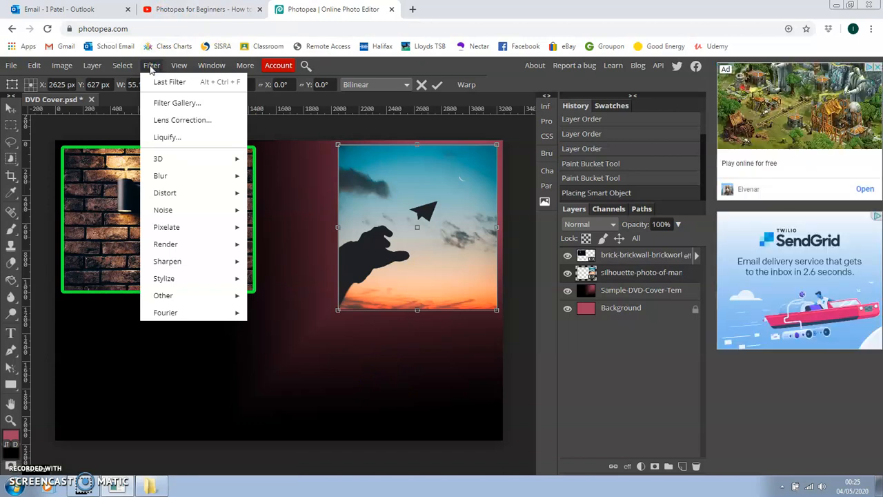
mouse_move(183, 228)
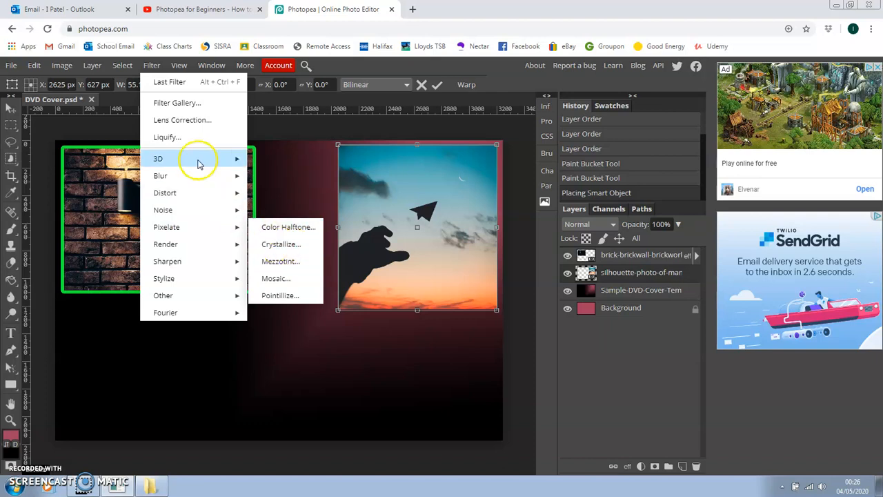
mouse_move(200, 180)
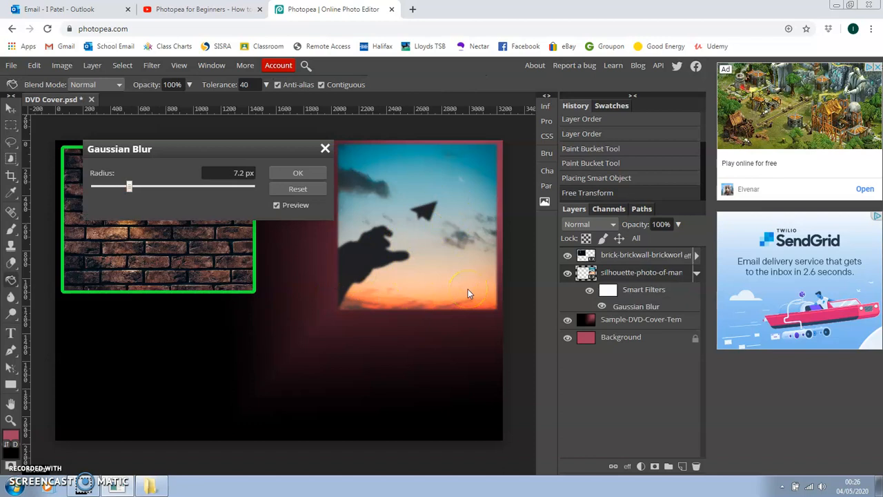
left_click(130, 186)
mouse_move(135, 188)
left_mouse_down()
mouse_move(168, 189)
mouse_move(131, 191)
left_mouse_up()
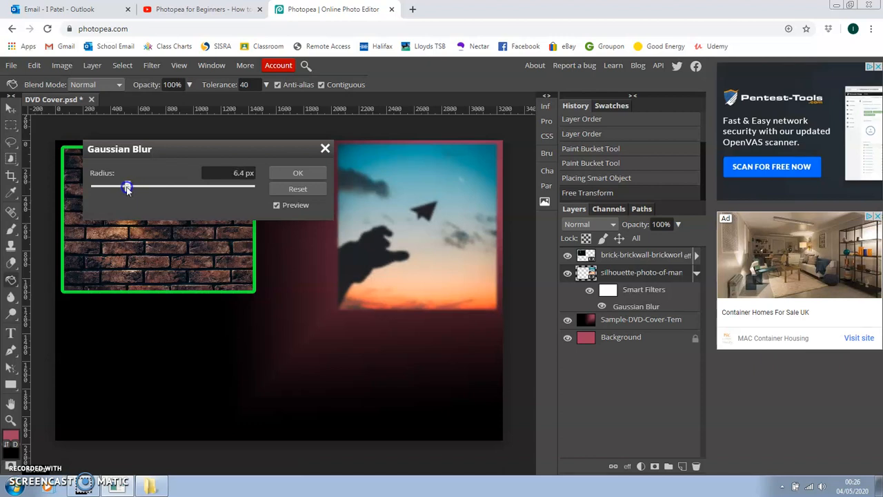
left_click_drag(126, 189, 125, 188)
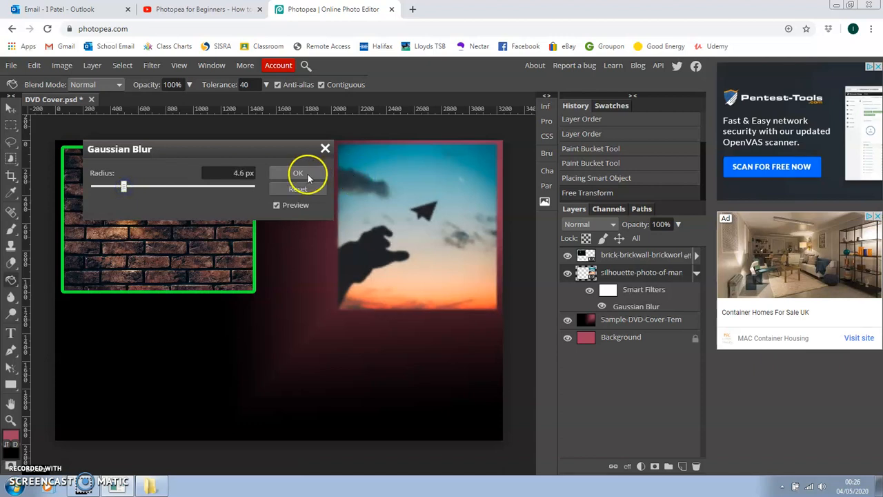
left_click(300, 174)
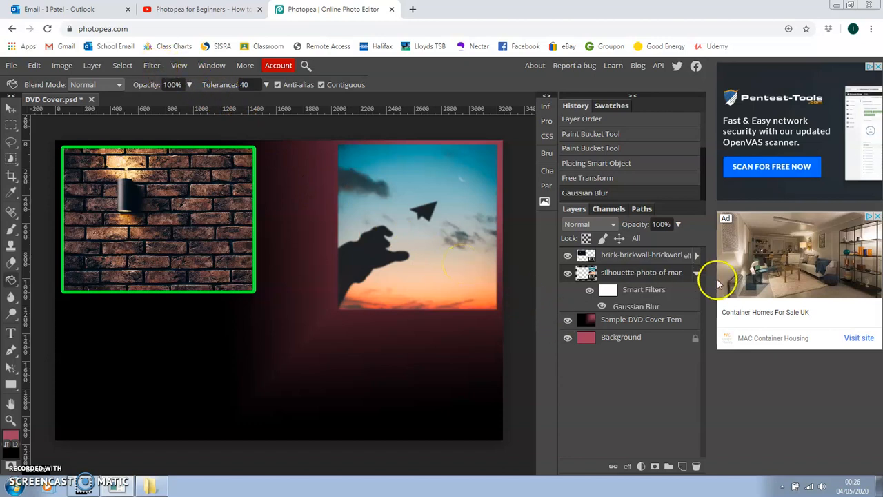
Apply a Pixelate Mosaic filter with a small cell size to the silhouette photo layer
right_click(656, 276)
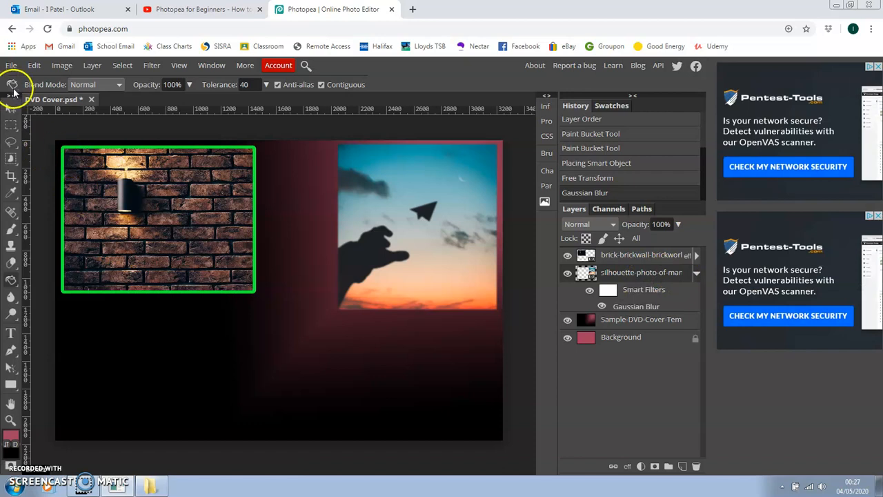
left_click(9, 109)
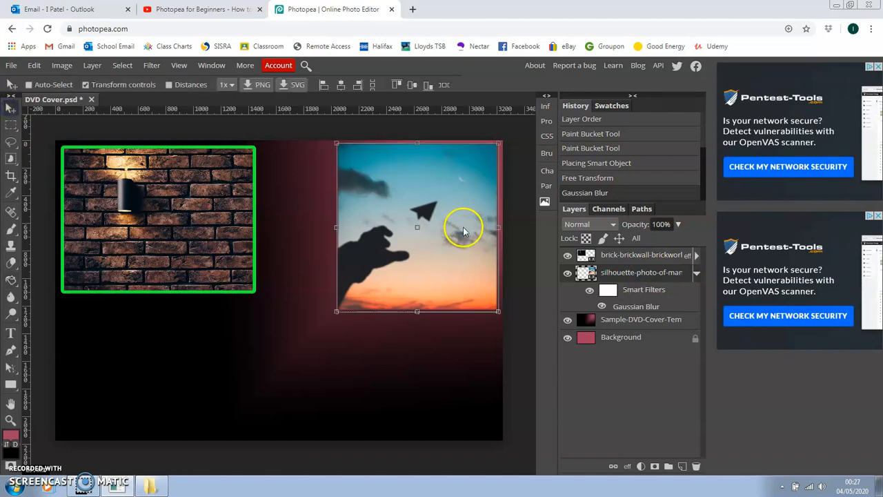
left_click(152, 66)
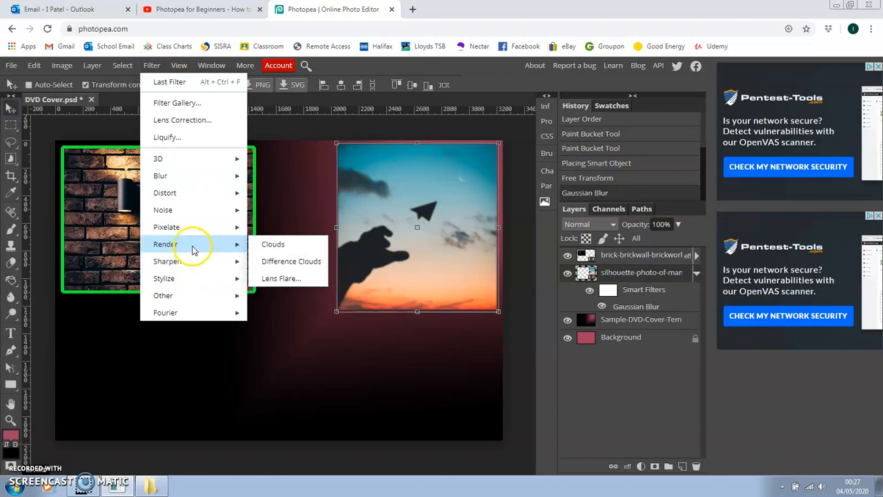
mouse_move(196, 237)
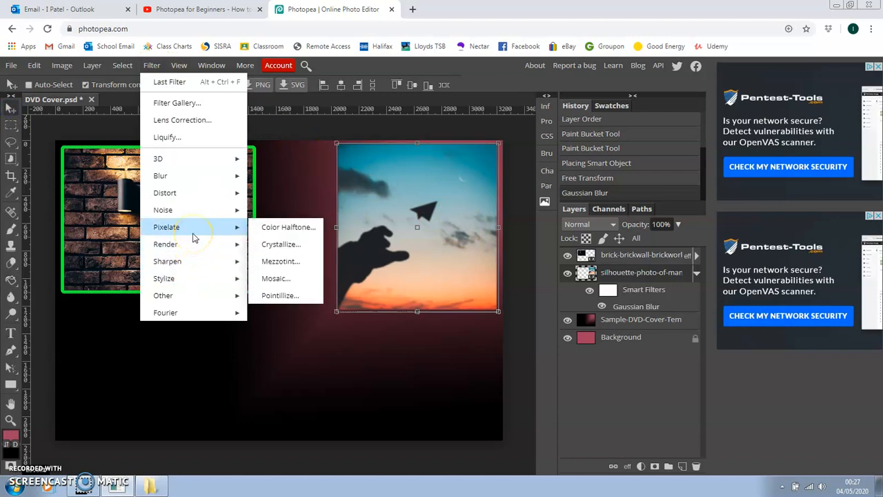
left_click(279, 278)
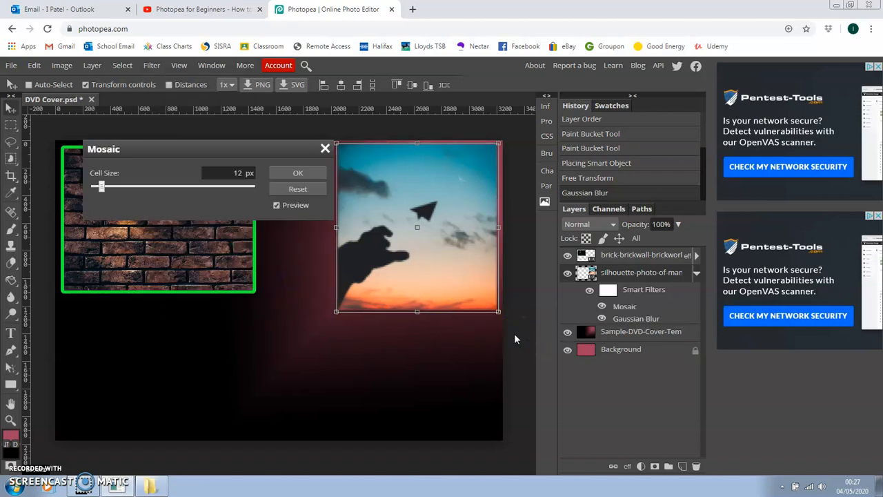
mouse_move(103, 189)
left_mouse_down()
mouse_move(118, 189)
mouse_move(100, 190)
left_mouse_up()
left_click(316, 177)
left_click(321, 410)
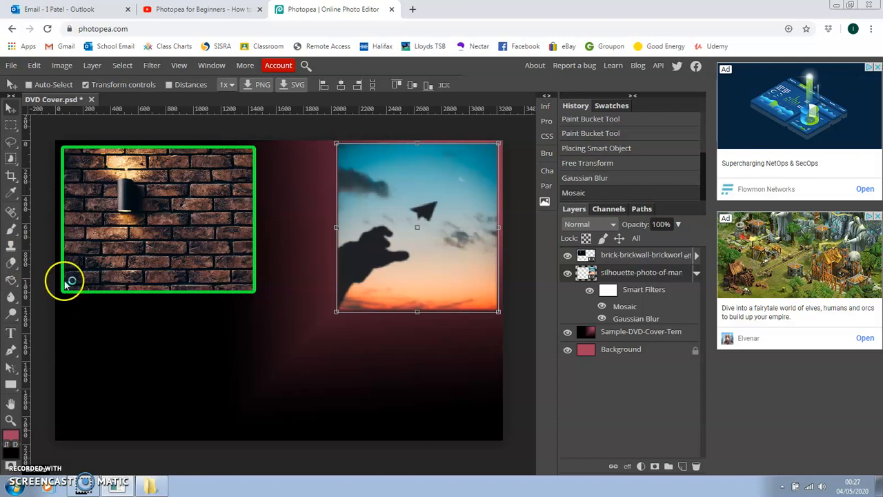
Add the title text "Energy Matters" in the empty area below the two pictures
left_click(10, 334)
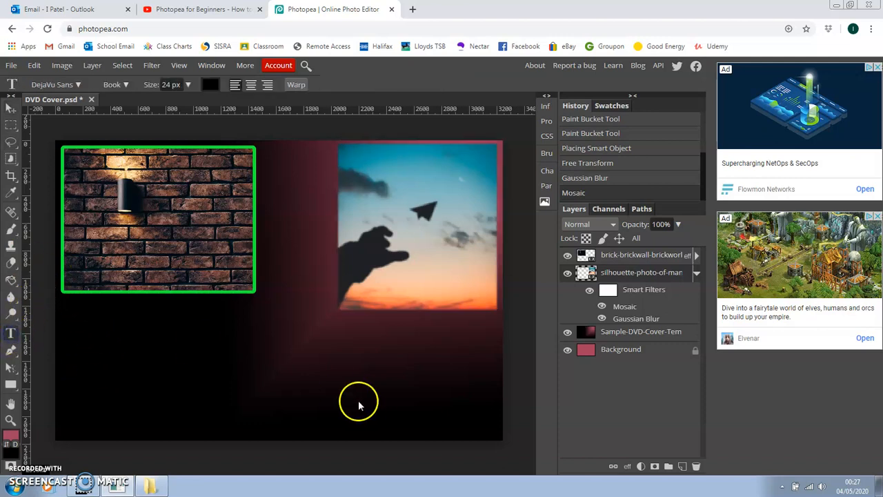
left_click(261, 363)
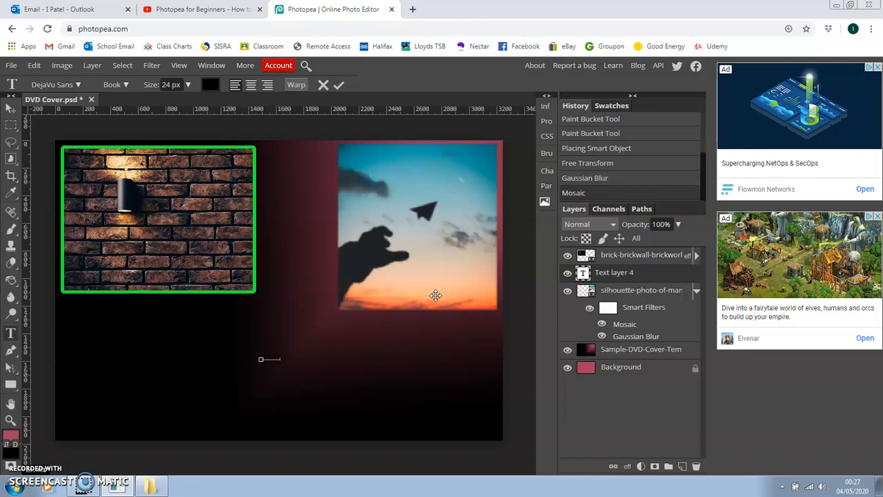
left_click(11, 107)
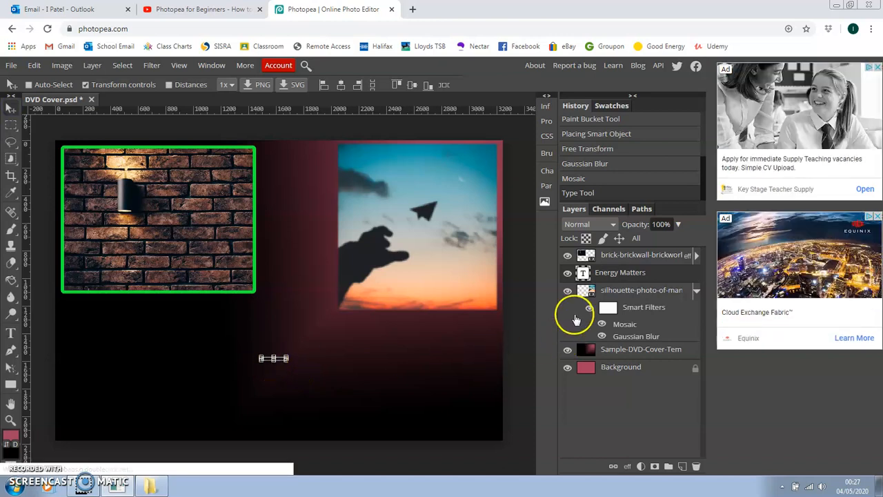
left_click(638, 275)
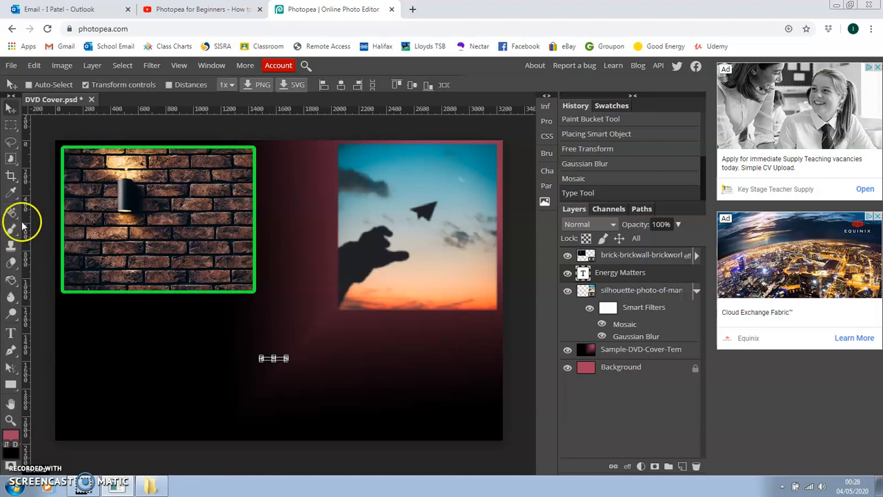
Enlarge the "Energy Matters" text to about 1123% width and 2041% height across the cover's lower area
left_click_drag(287, 361, 370, 399)
left_click_drag(426, 414, 464, 412)
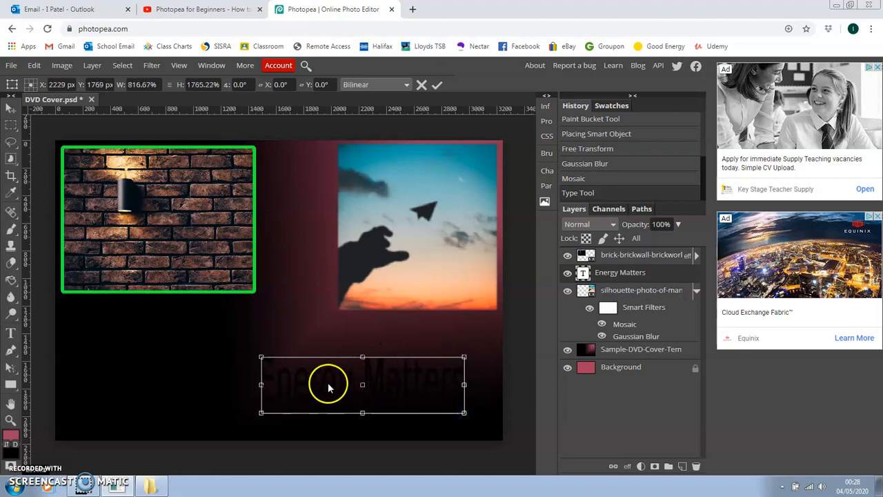
left_click_drag(307, 379, 269, 375)
left_click_drag(403, 401, 479, 409)
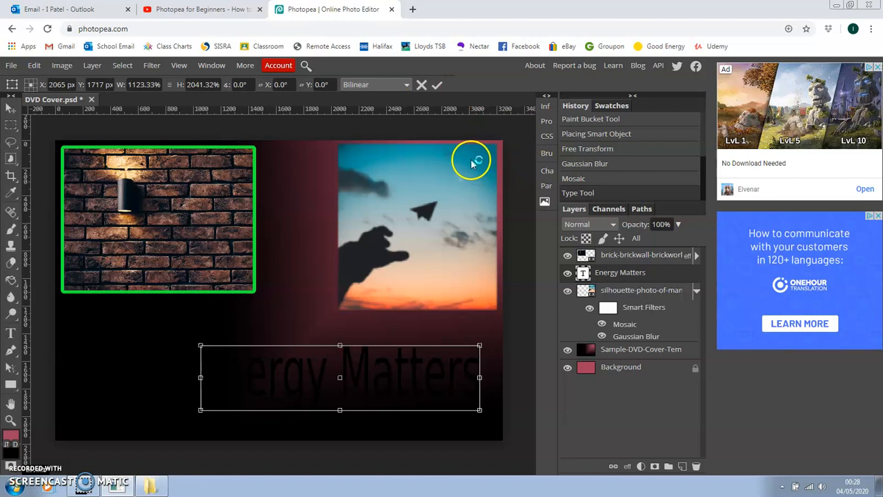
left_click(437, 84)
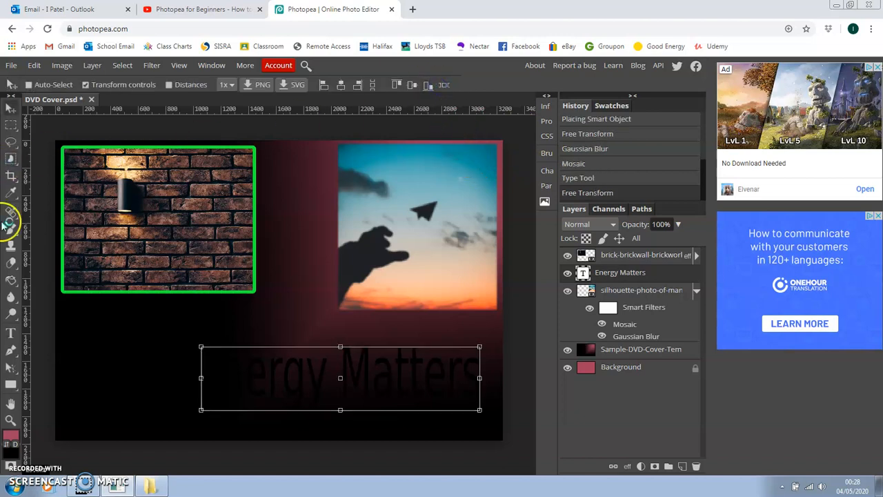
Set the font size of the "Energy Matters" text to 150 px
left_click(12, 335)
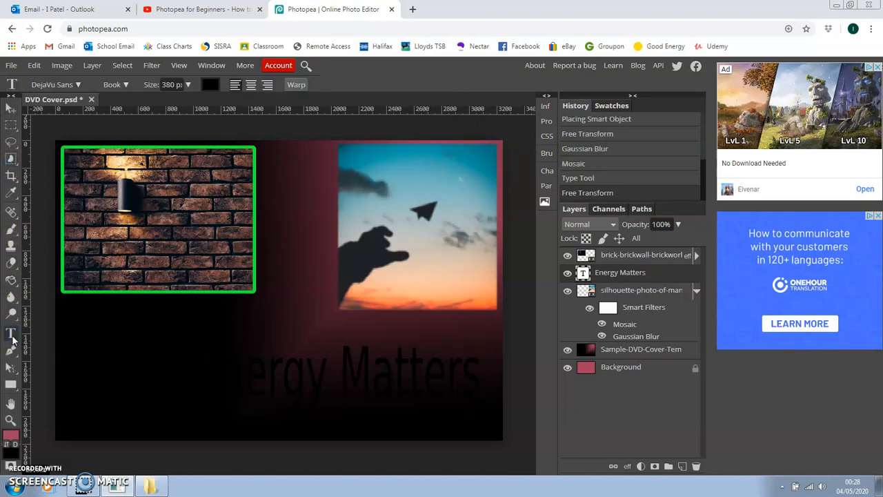
left_click(187, 85)
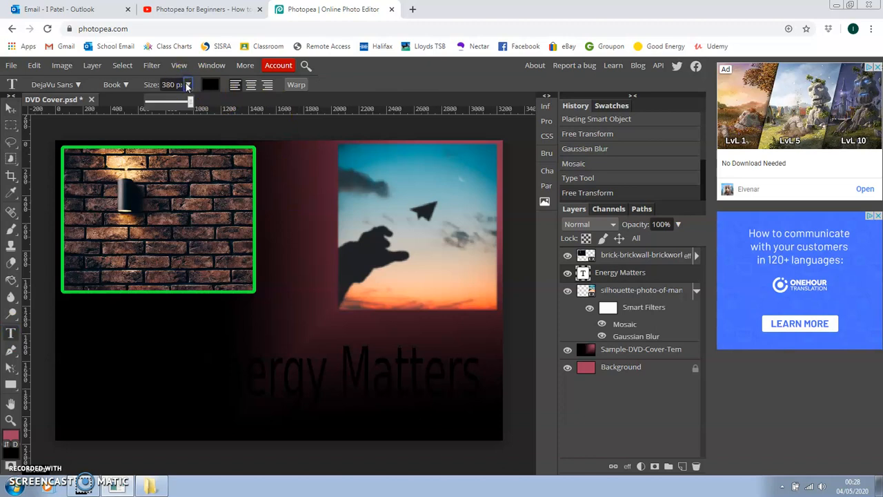
left_click_drag(190, 104, 183, 104)
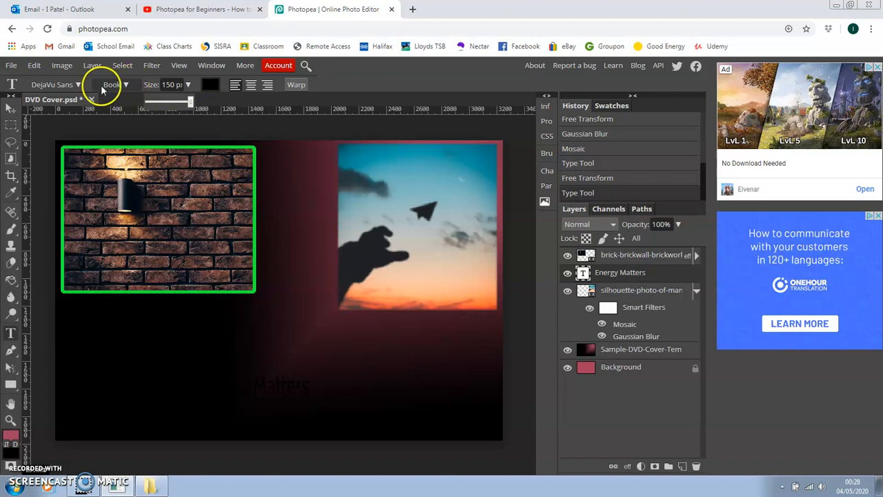
Change the font of the "Energy Matters" text to Destroy in the Regular style
left_click(80, 85)
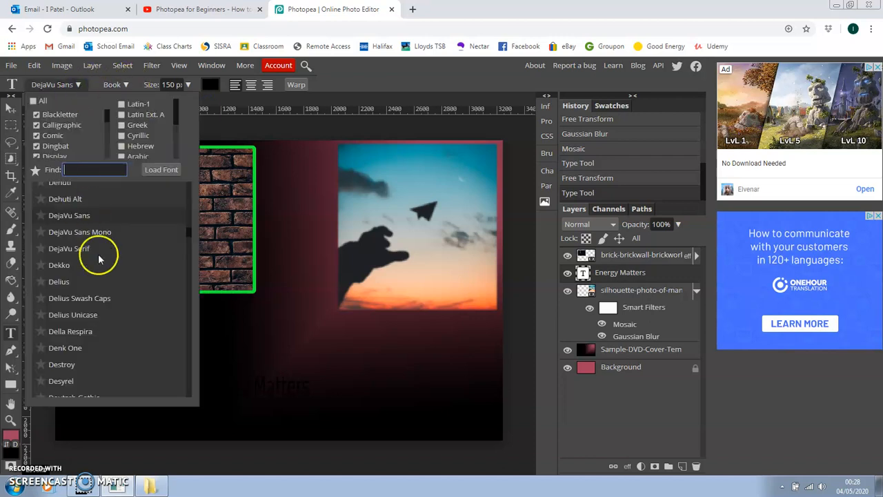
scroll(127, 311, "down", 2)
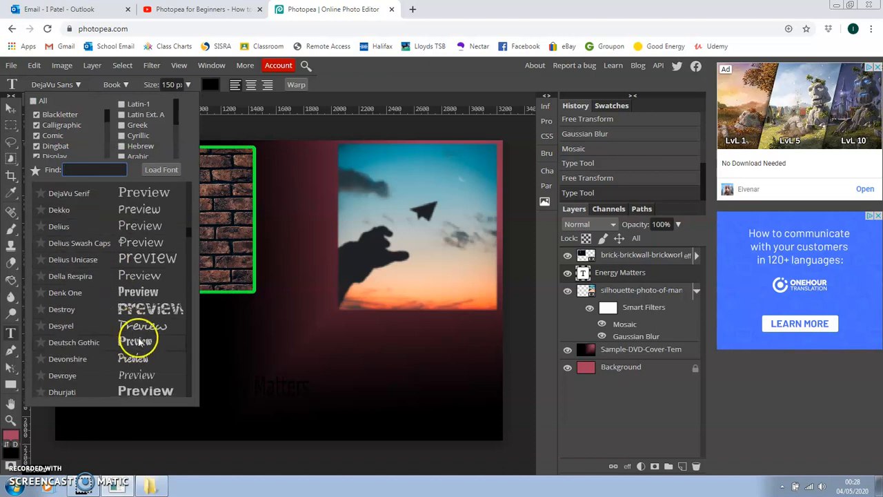
left_click(158, 309)
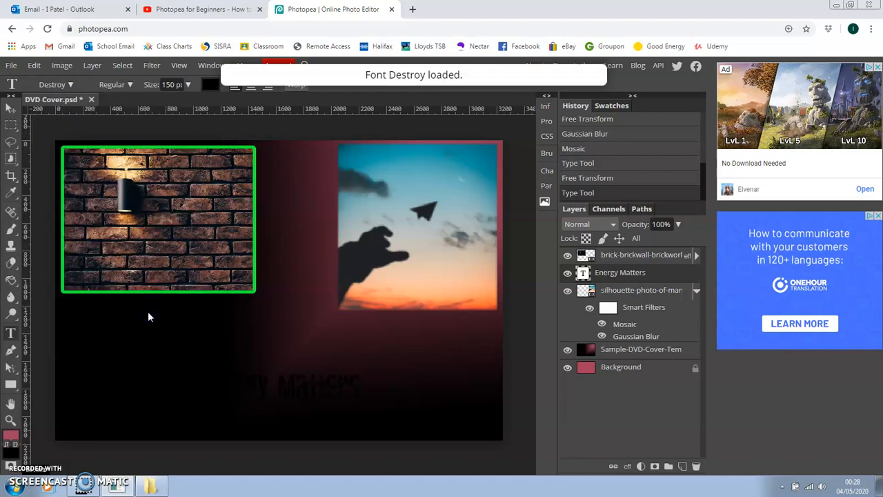
left_click(130, 84)
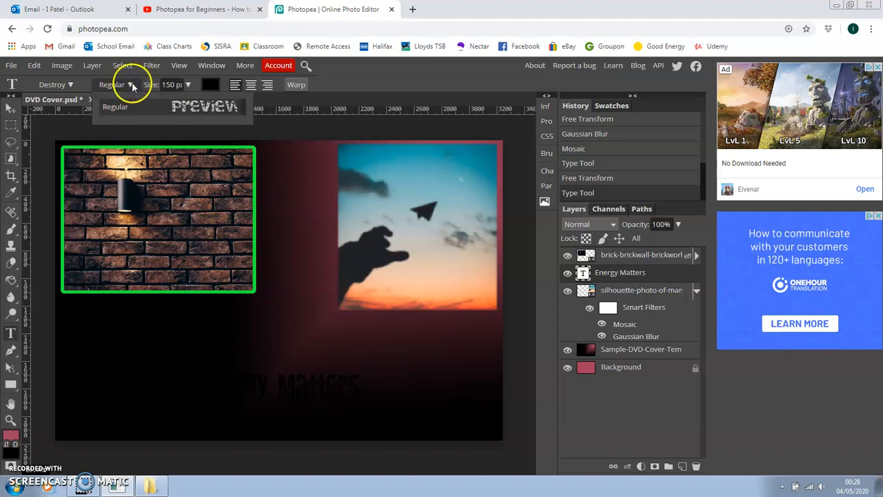
left_click(133, 85)
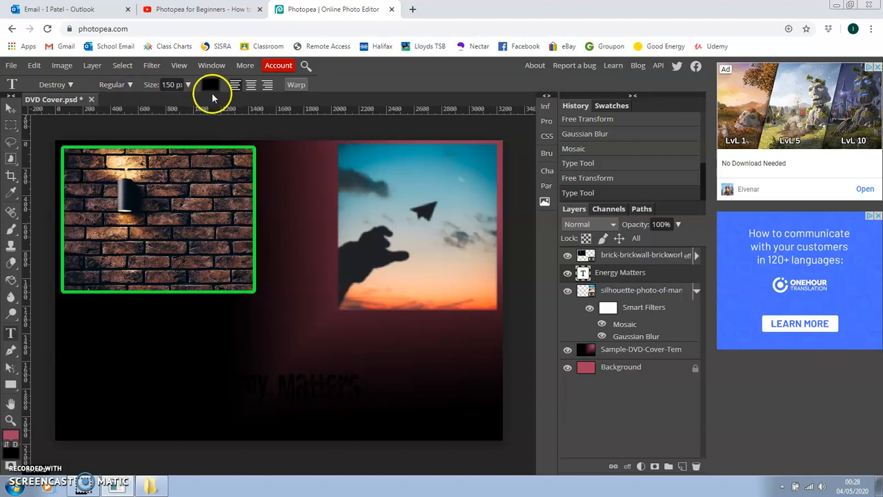
Set the colour of the "Energy Matters" text to cyan, 00ffff
left_click(210, 89)
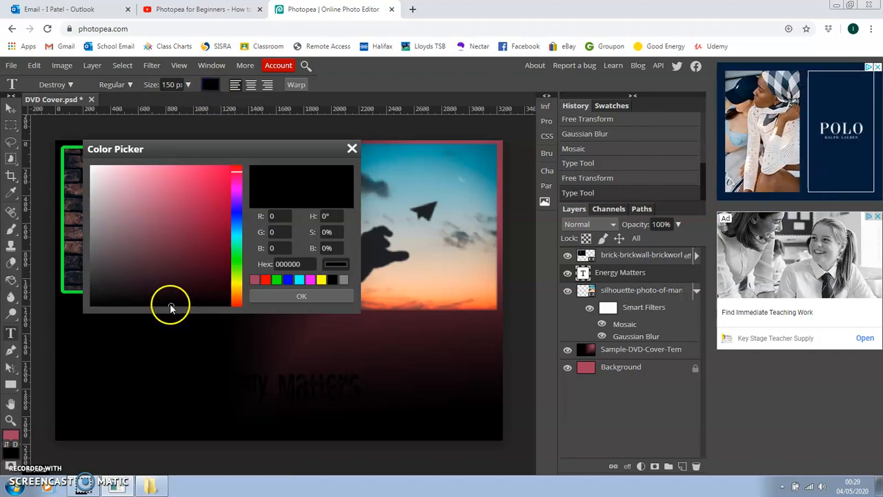
left_click(300, 281)
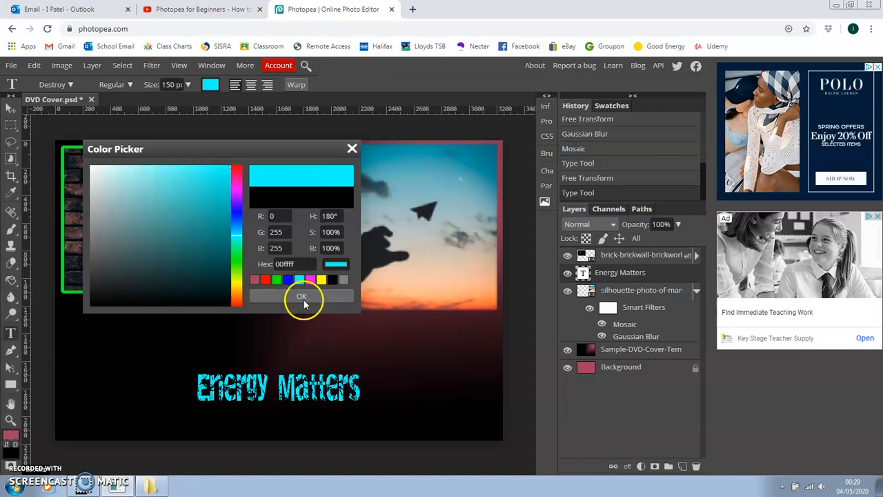
left_click(304, 299)
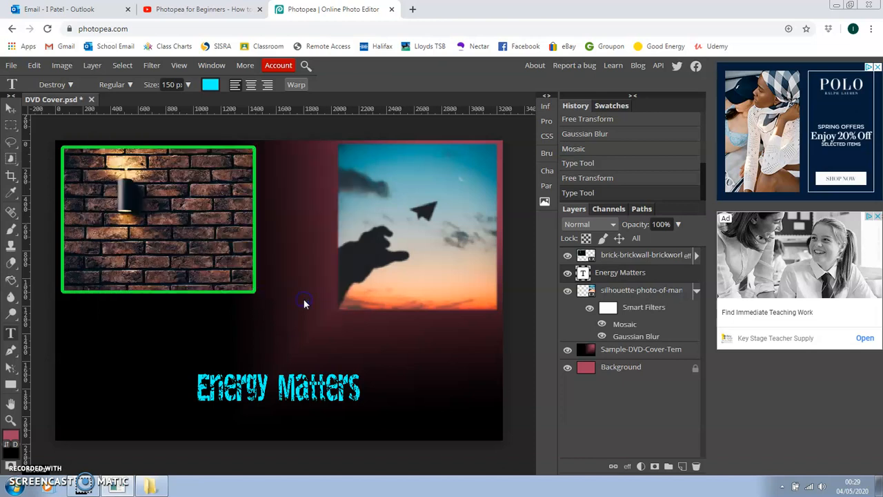
Move the "Energy Matters" title directly below the silhouette photo, widen it to about 104%, and rotate it about -1.9°
left_click(10, 108)
left_click_drag(290, 383, 393, 339)
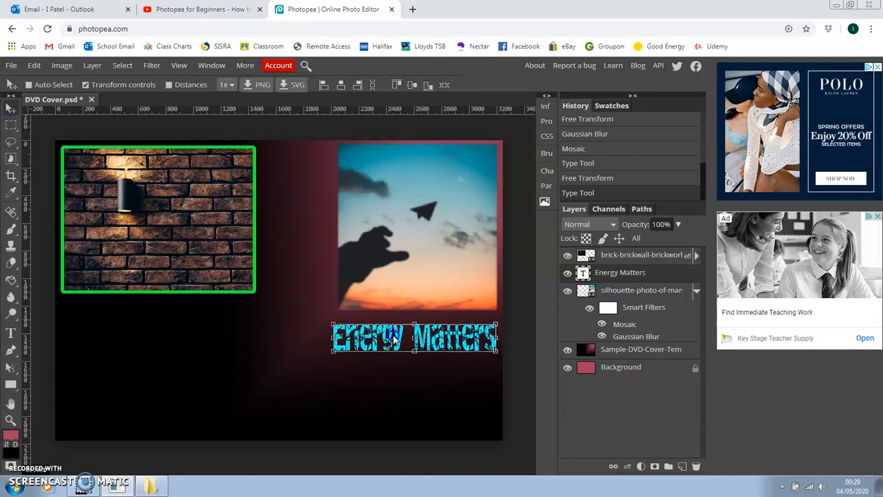
left_click_drag(333, 353, 327, 353)
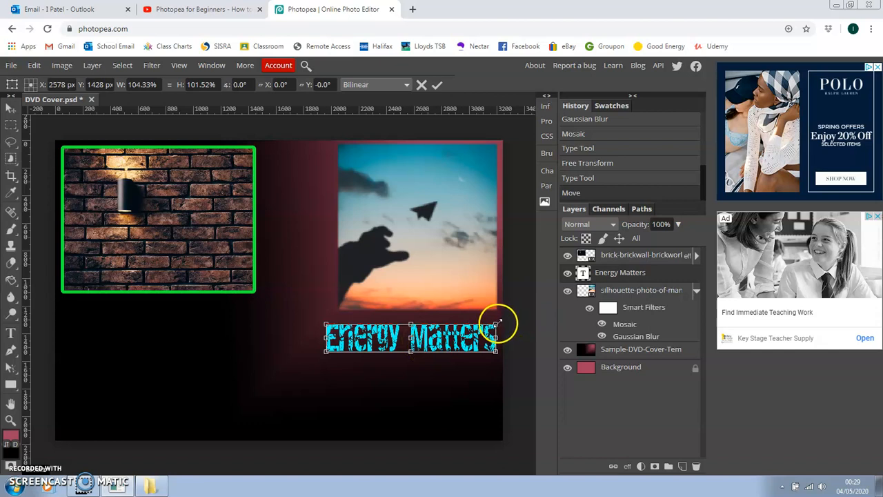
left_click_drag(500, 323, 467, 325)
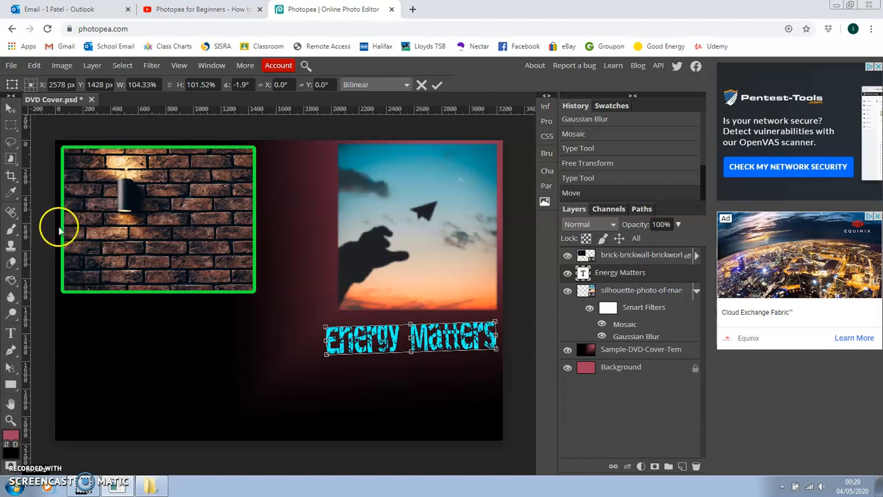
left_click(12, 334)
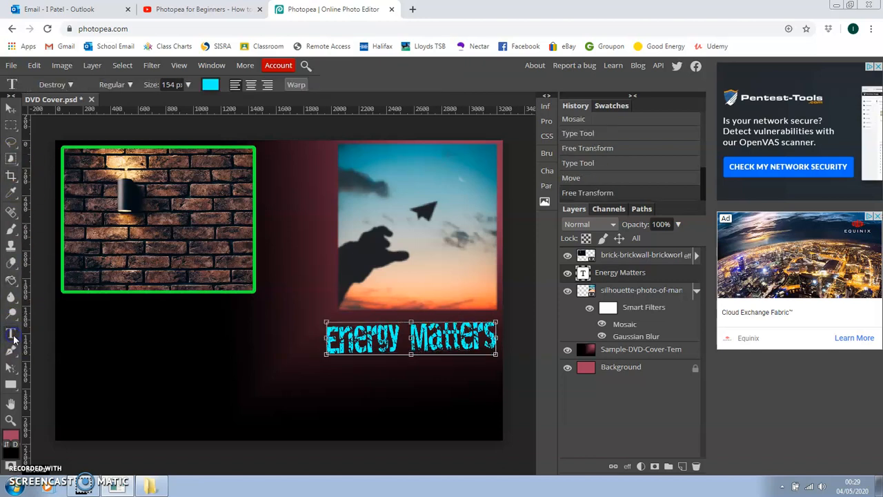
left_click(71, 85)
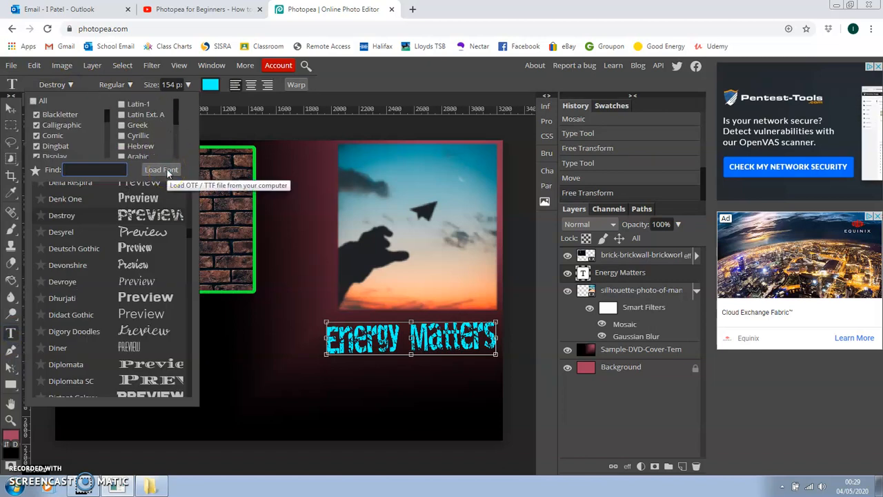
left_click(351, 418)
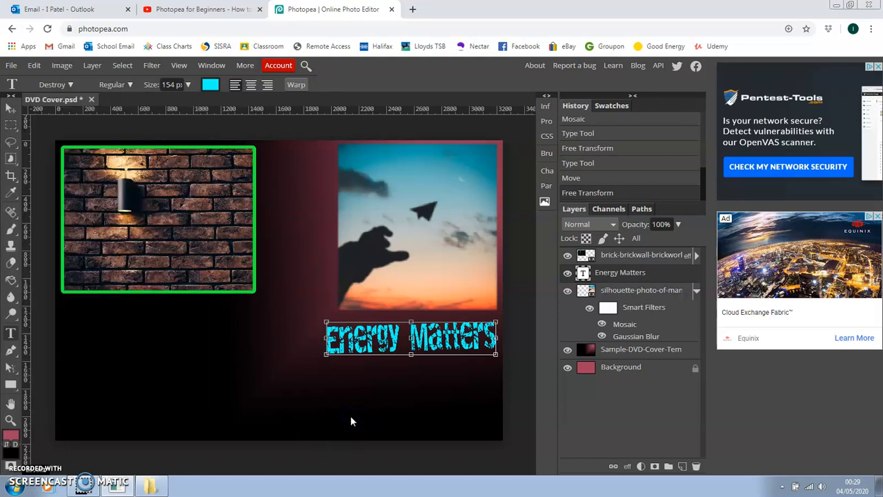